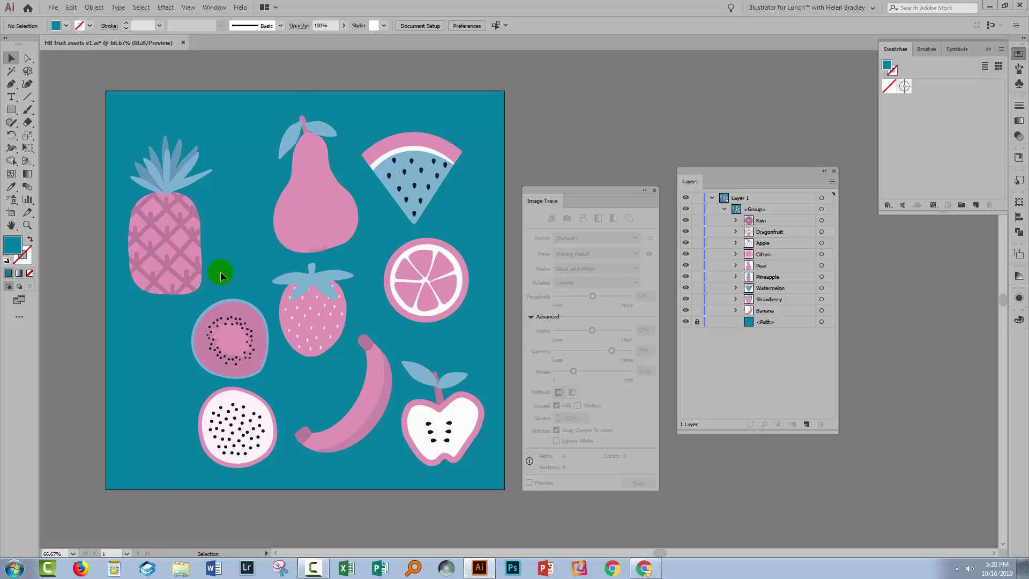
- Close Image Trace, move the Layers panel near the artwork, and toggle the Kiwi layer's visibility
click(655, 191)
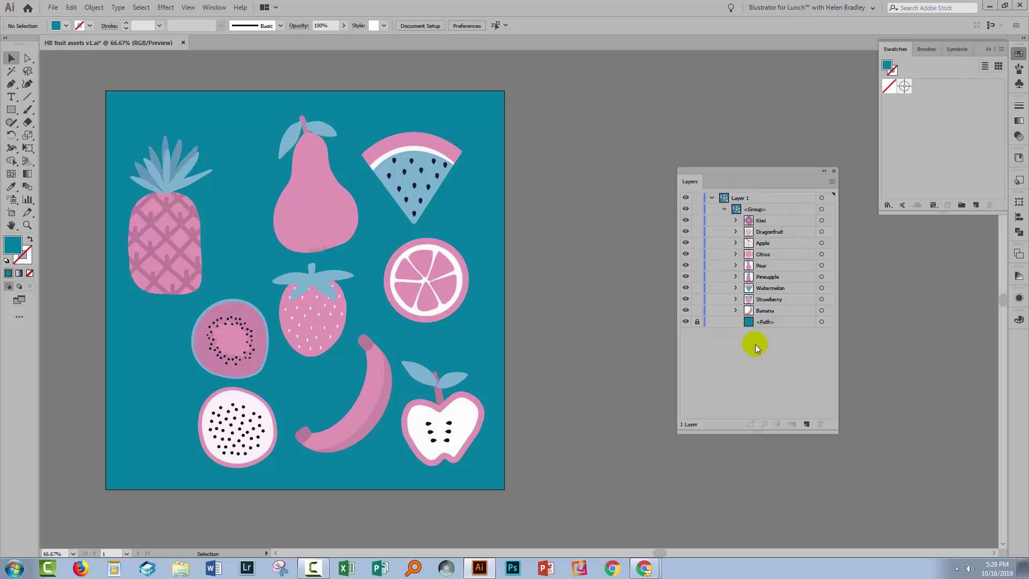
drag(715, 169, 605, 220)
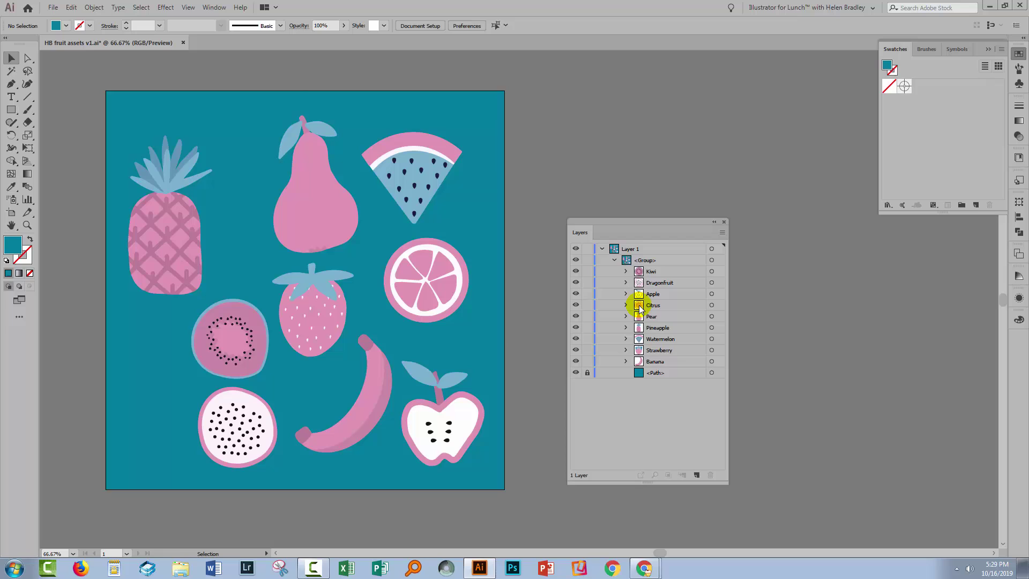
click(575, 272)
click(575, 272)
drag(643, 222, 679, 207)
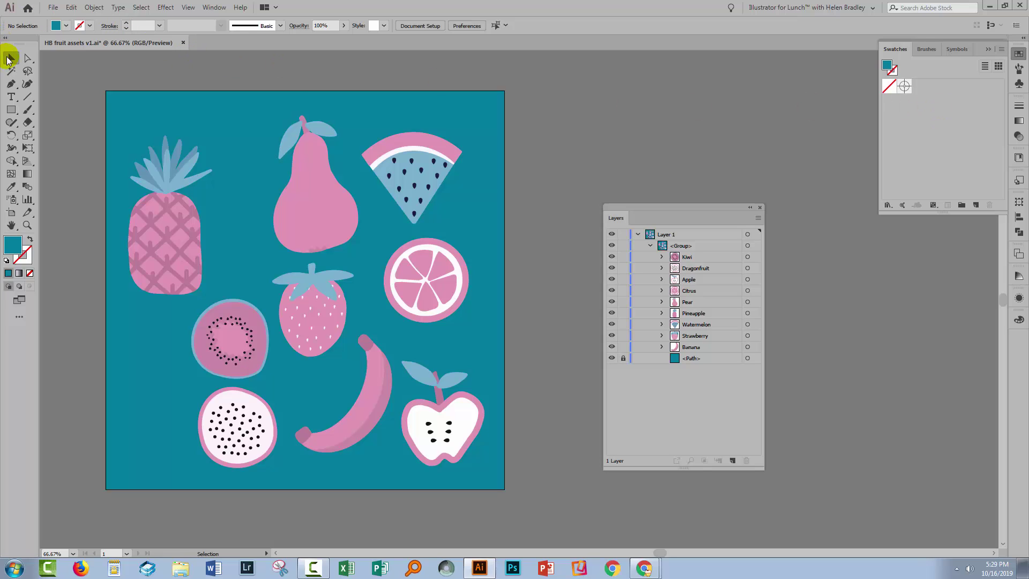
- Select all the fruit artwork and create global Color Group 1 from the selected artwork's colours
click(142, 8)
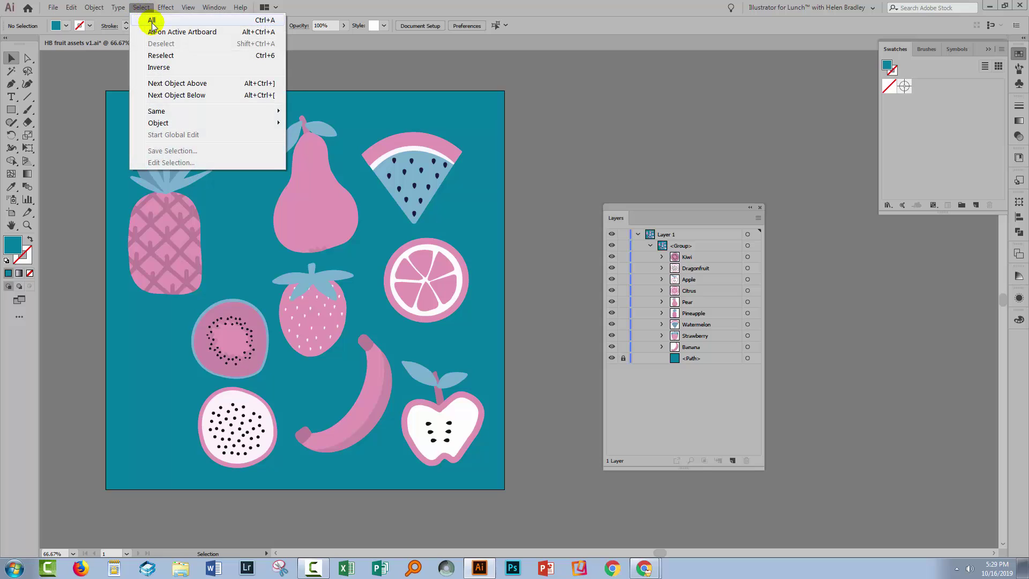
click(152, 20)
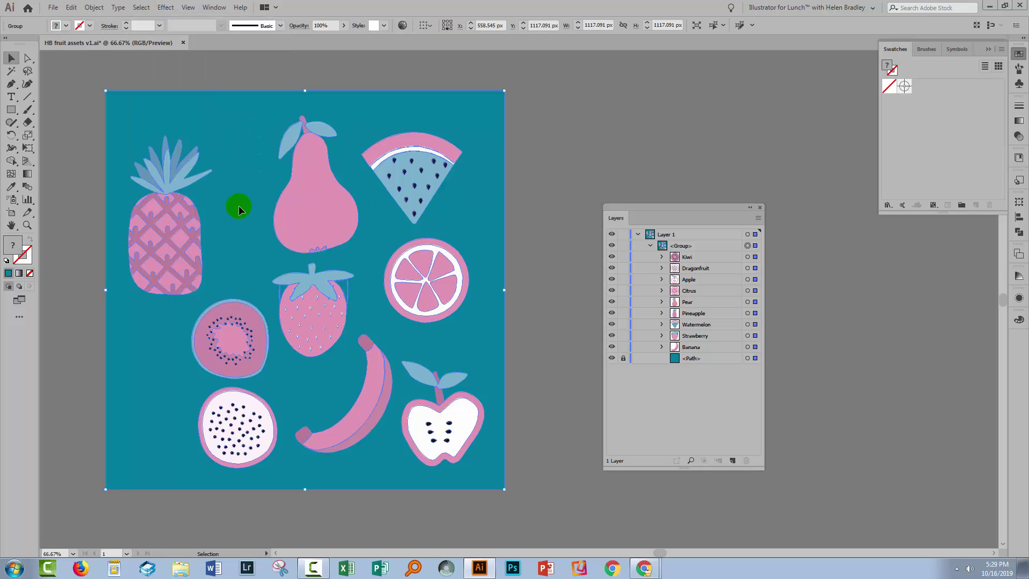
click(962, 206)
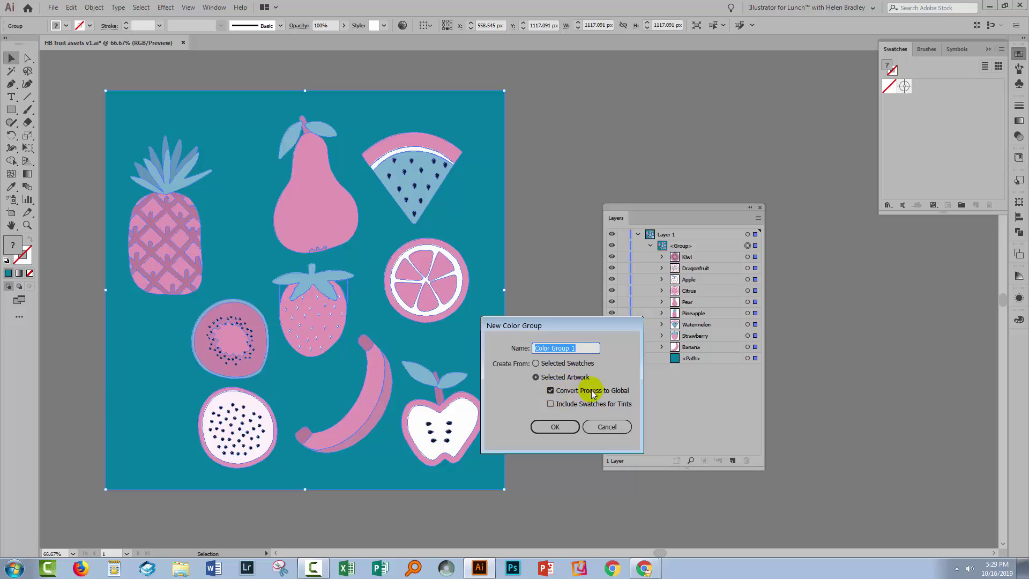
click(554, 427)
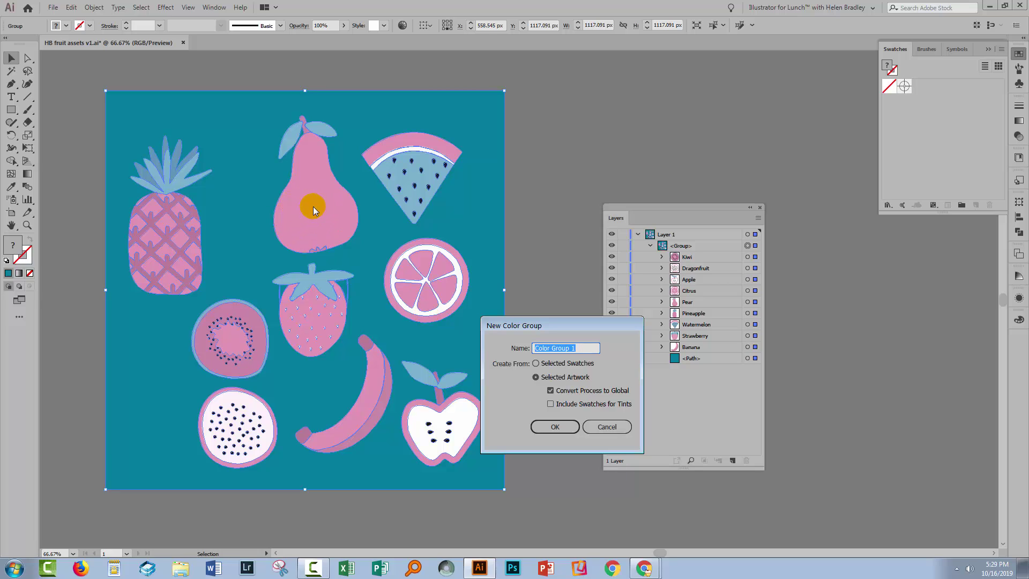
click(553, 427)
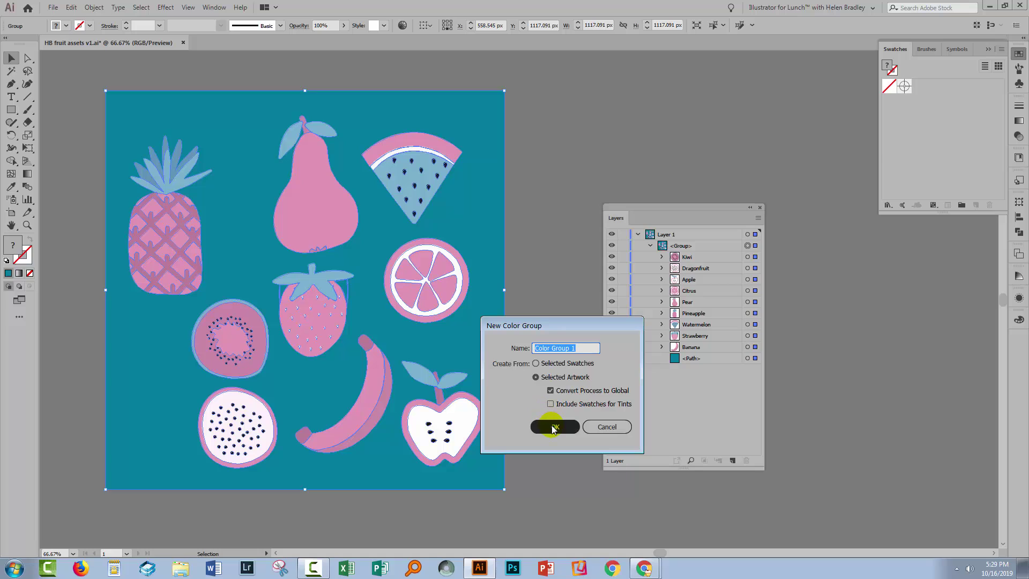
click(553, 427)
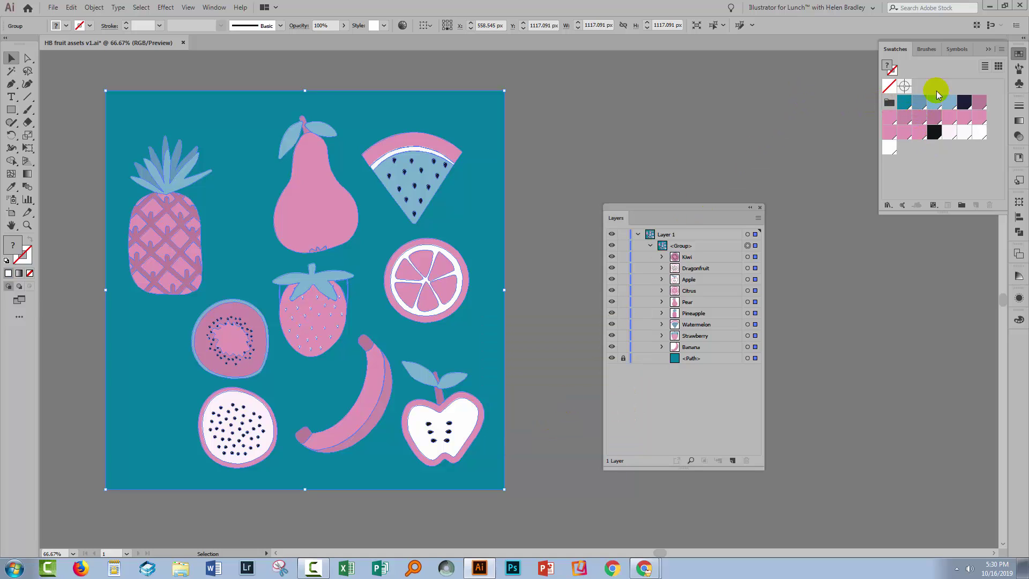
- Float the Swatches panel beside the artwork, collapse the dock, and shift the Layers panel right
drag(895, 49, 477, 282)
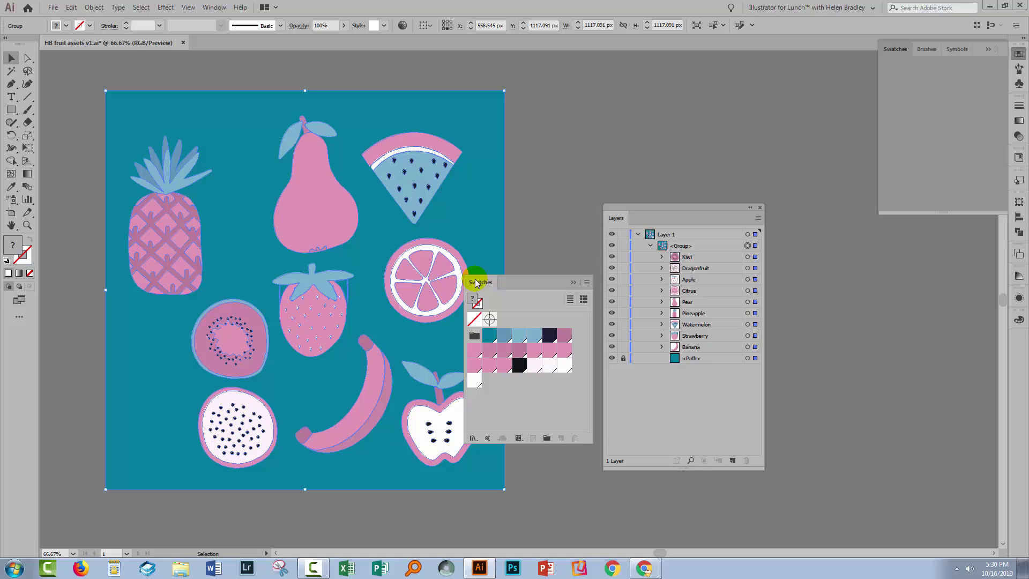
click(992, 54)
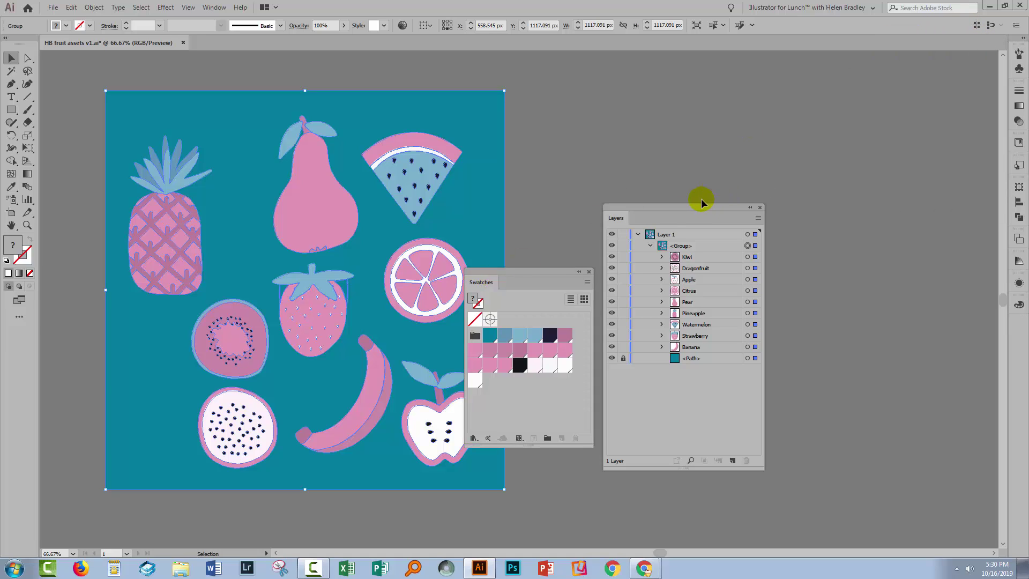
drag(664, 210, 816, 172)
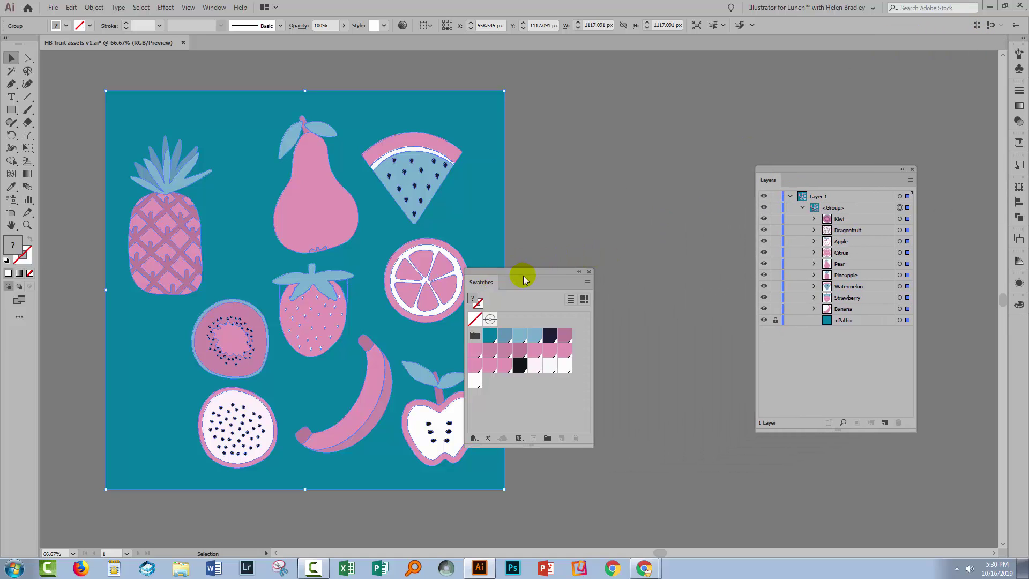
drag(524, 279, 604, 235)
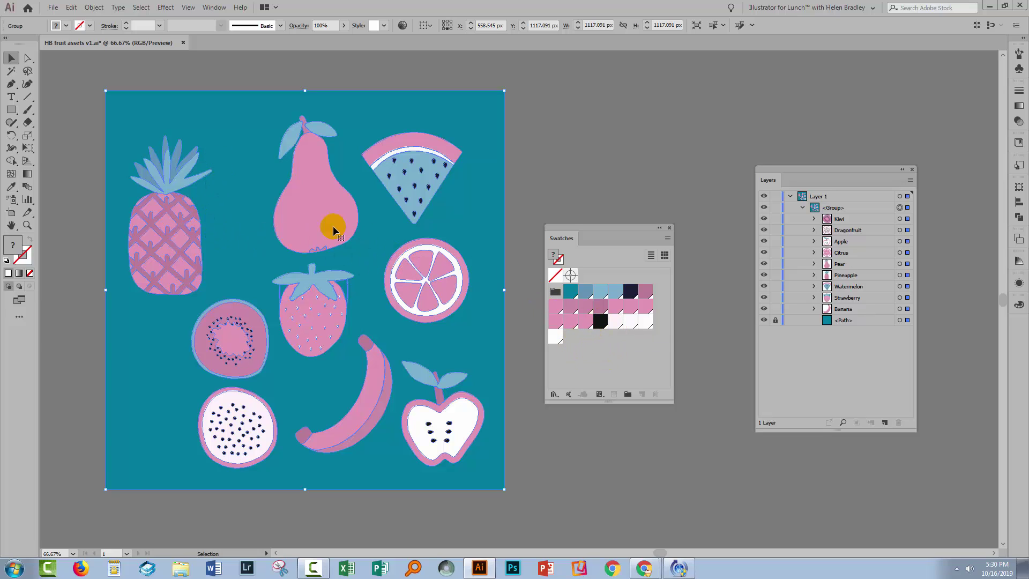
- Undo an accidental white fill on the fruit group and deselect the artwork
click(640, 324)
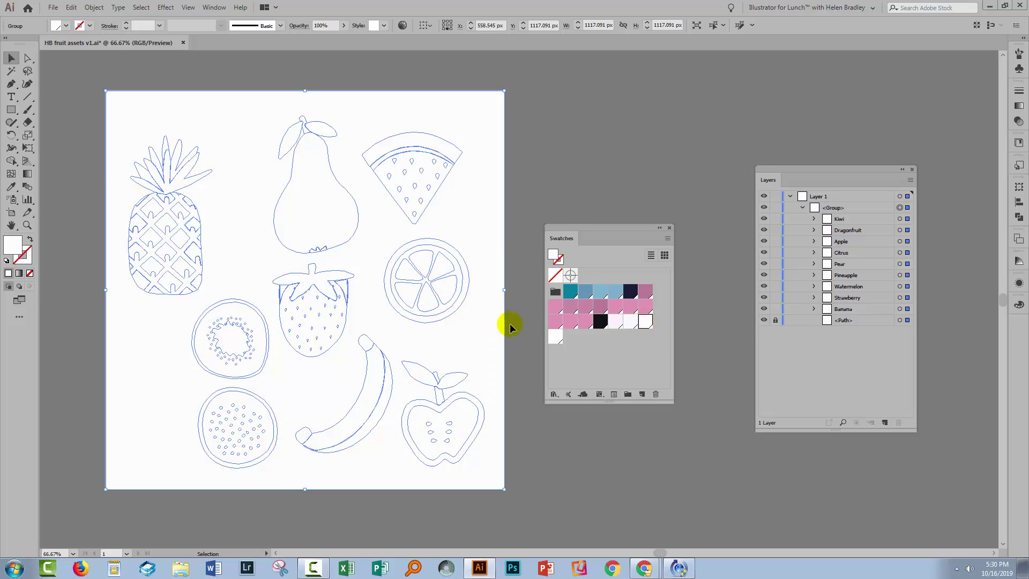
key(a)
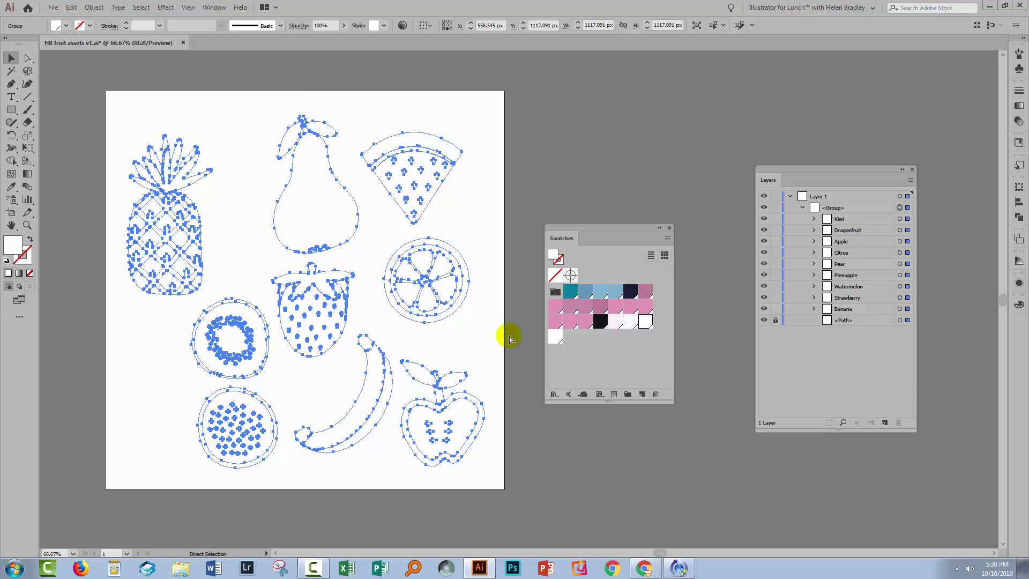
key(ctrl+z)
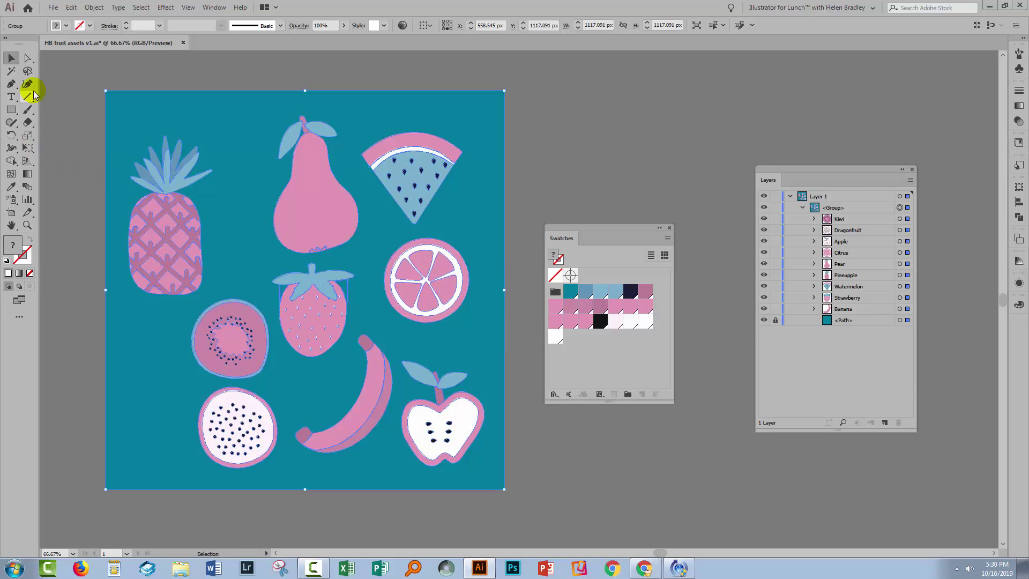
click(10, 58)
click(528, 174)
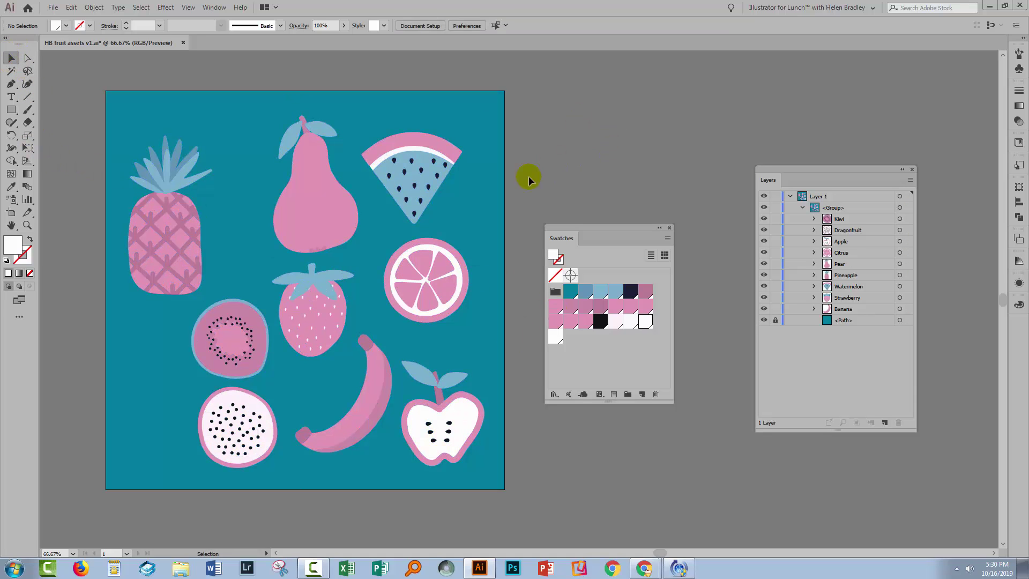
click(659, 260)
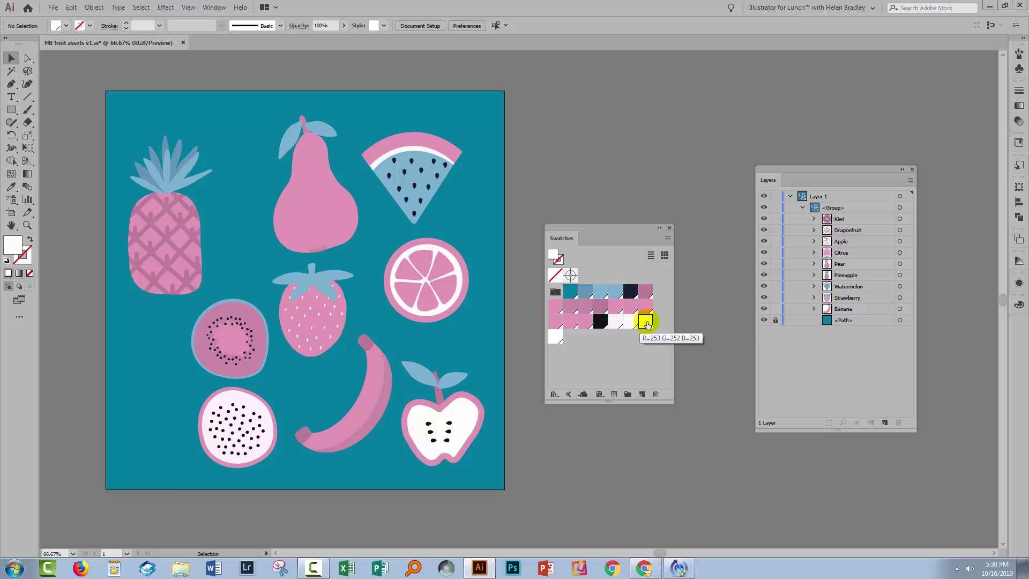
- Select the near-white and white swatches at the end of the fruit colour group
drag(647, 323, 301, 356)
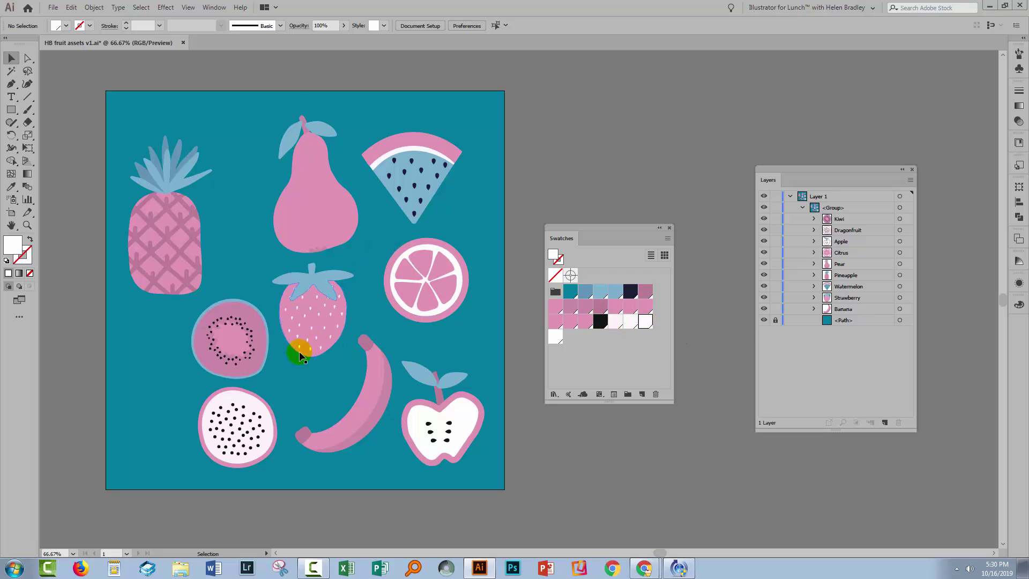
click(616, 323)
click(615, 322)
click(630, 322)
click(646, 322)
click(555, 337)
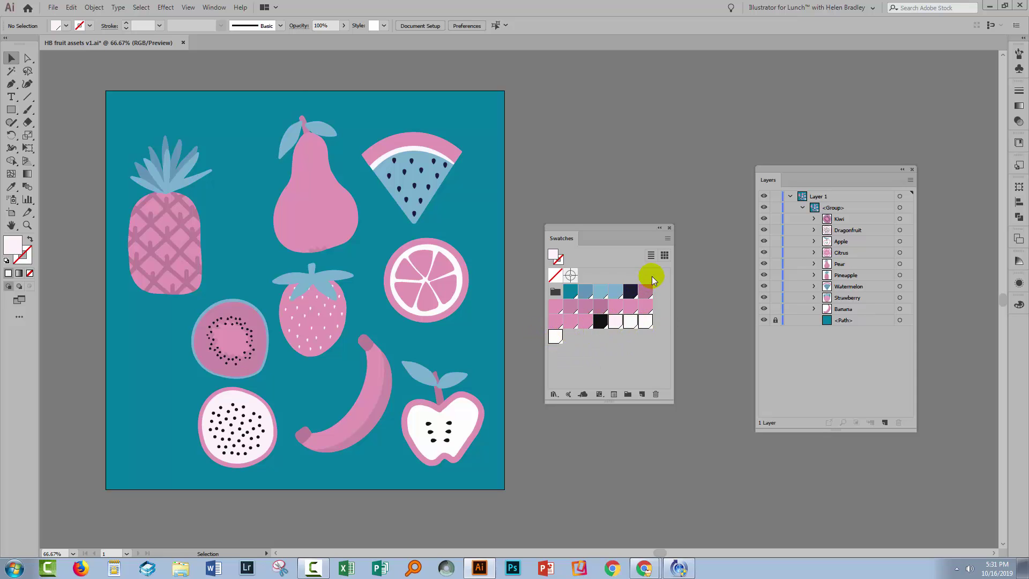
- Delete the selected white swatches and merge the first set of similar pinks
click(668, 238)
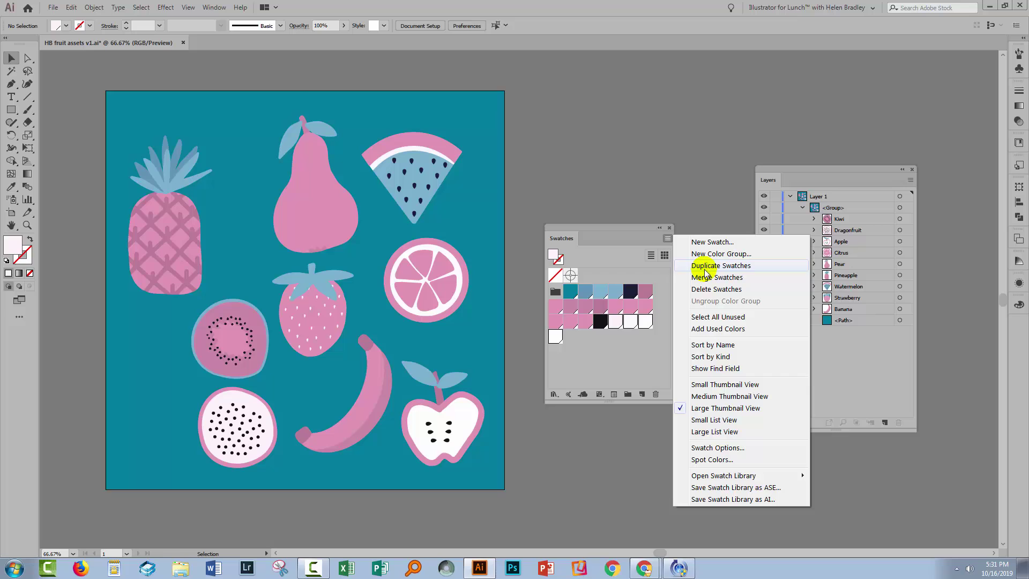
click(697, 289)
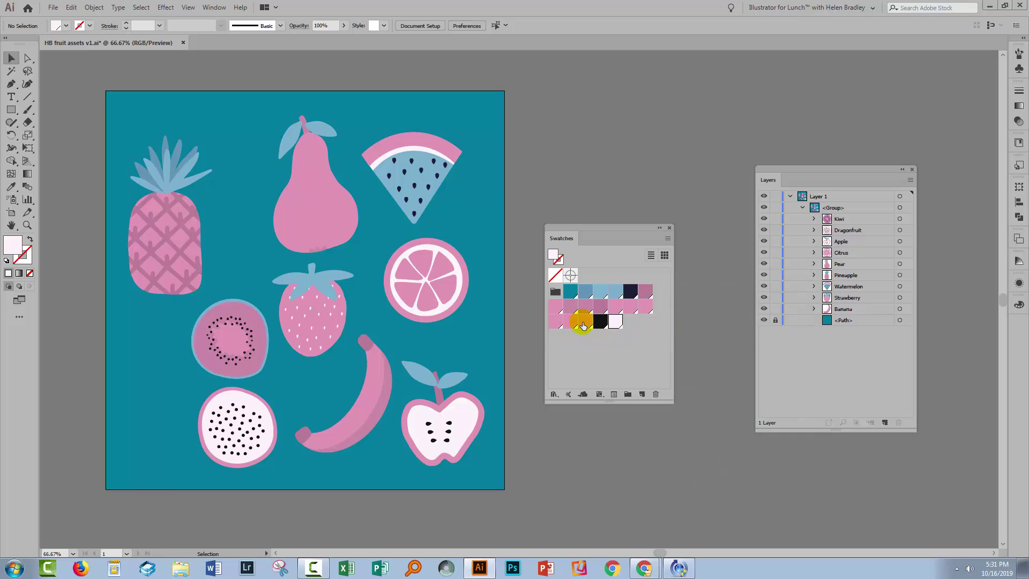
click(586, 350)
click(600, 306)
click(667, 238)
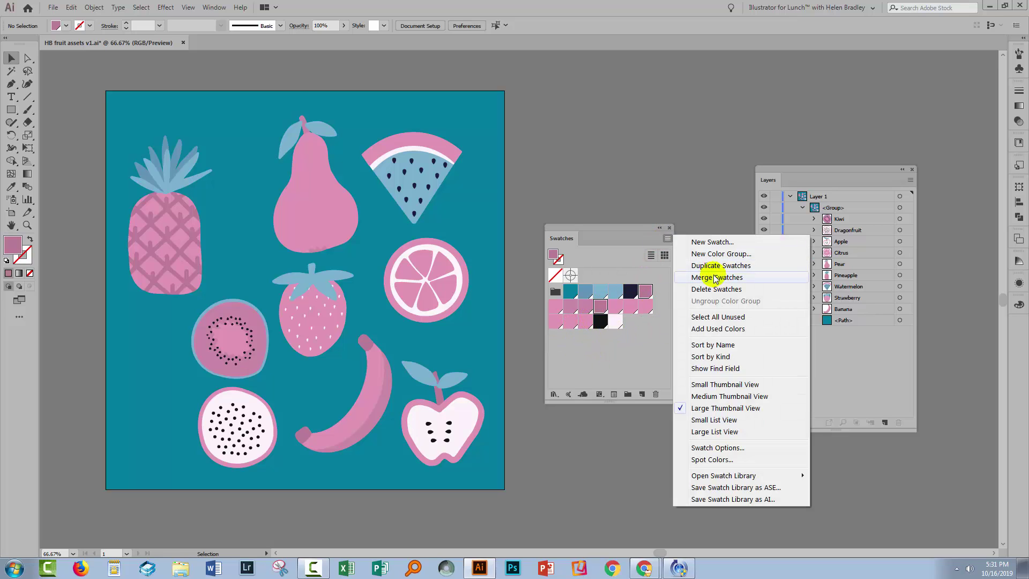
click(700, 264)
click(583, 306)
click(667, 238)
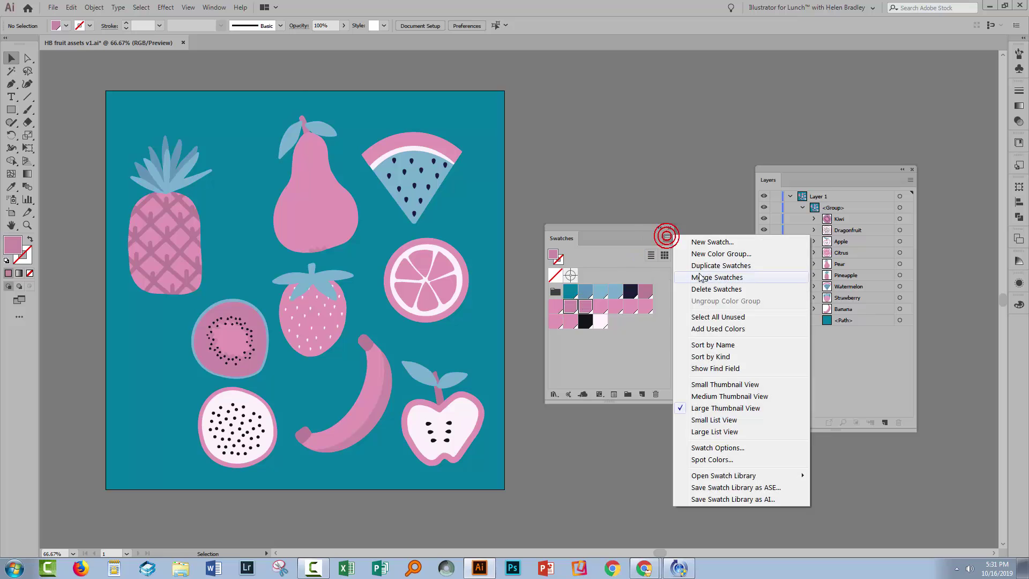
click(696, 276)
- Merge the remaining similar light pinks into one swatch
click(556, 312)
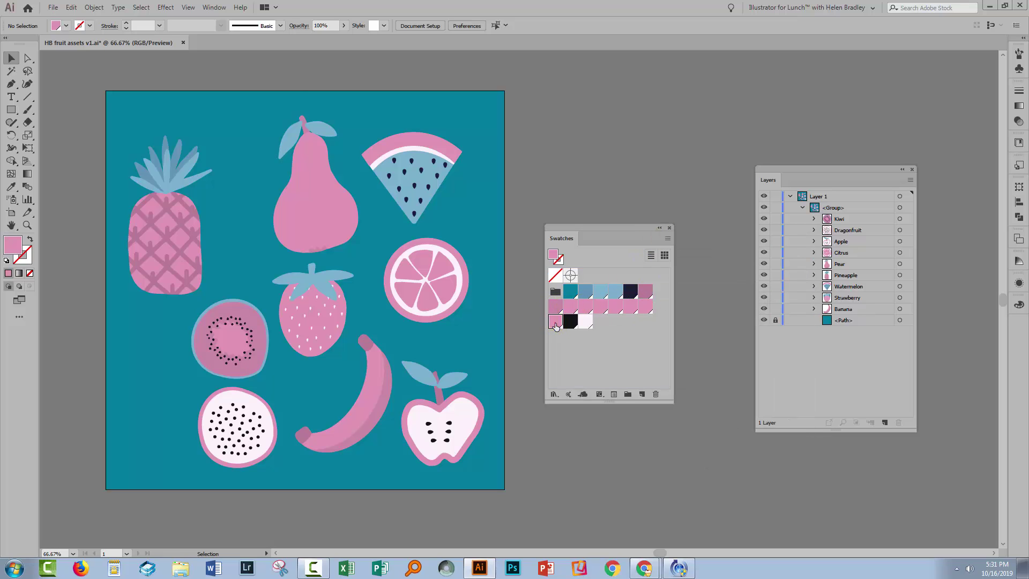
shift+click(645, 306)
shift+click(555, 321)
click(667, 238)
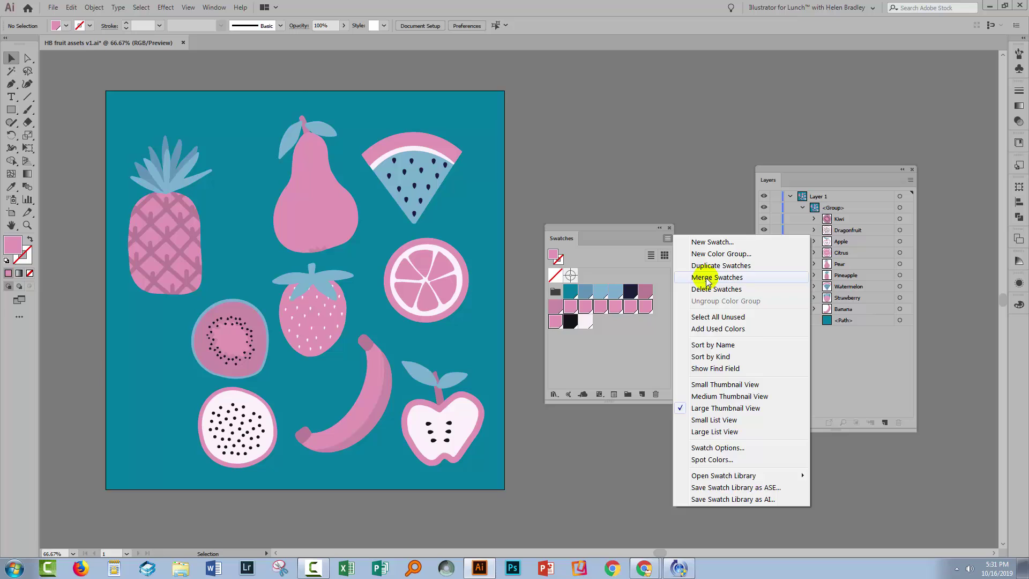
click(697, 275)
- Merge the two light blues, merge navy into black, and widen the panel to one row
click(600, 291)
shift+click(616, 291)
click(667, 238)
click(697, 276)
click(571, 304)
ctrl+click(614, 292)
click(667, 238)
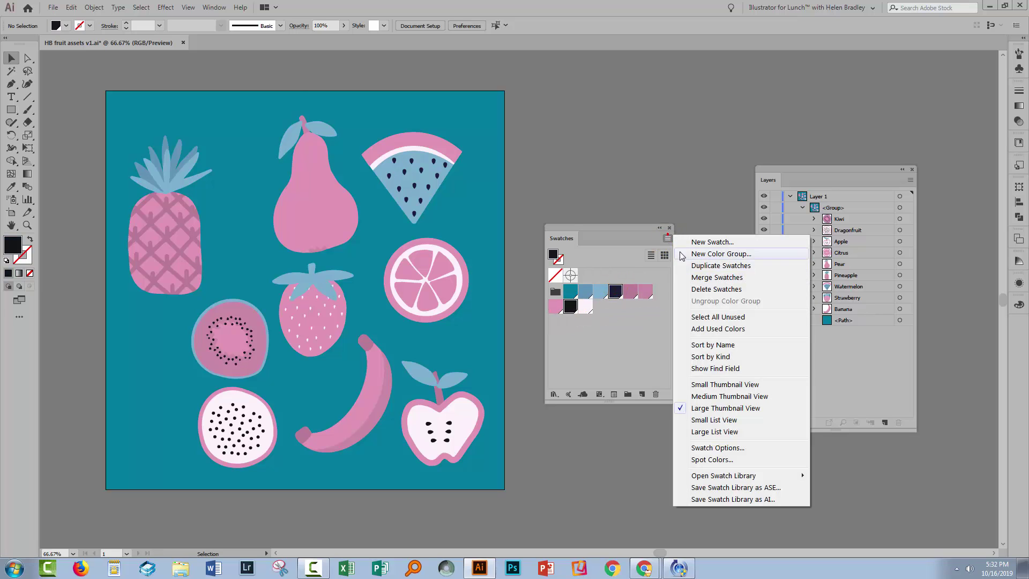
click(697, 275)
drag(555, 303, 570, 291)
drag(670, 396, 698, 324)
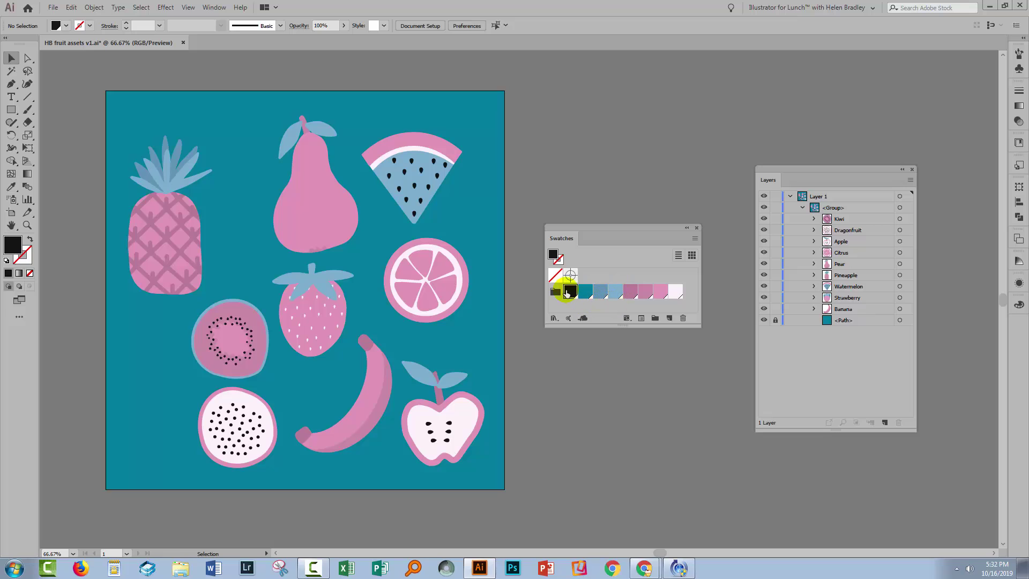
click(485, 360)
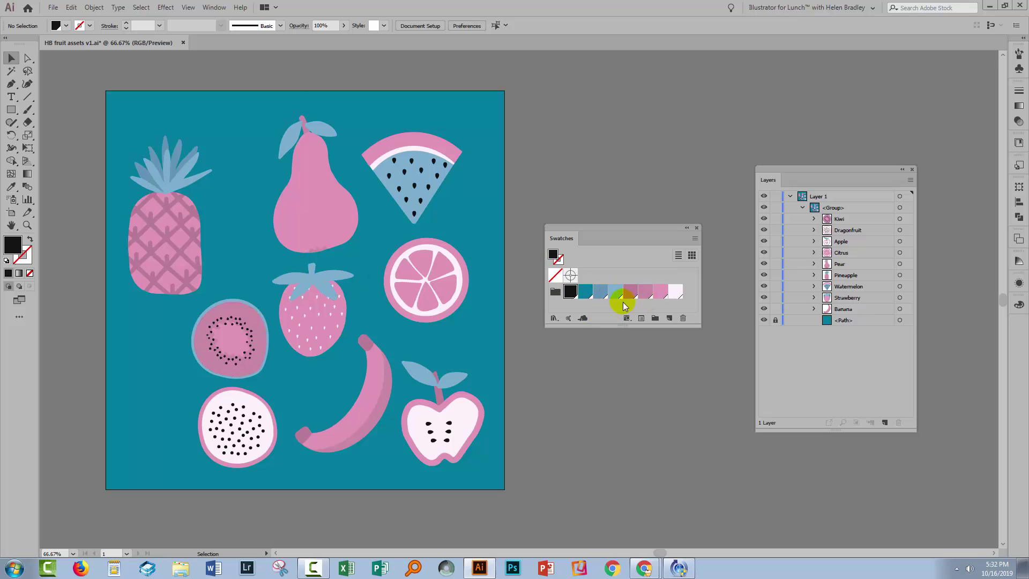
click(359, 355)
click(662, 293)
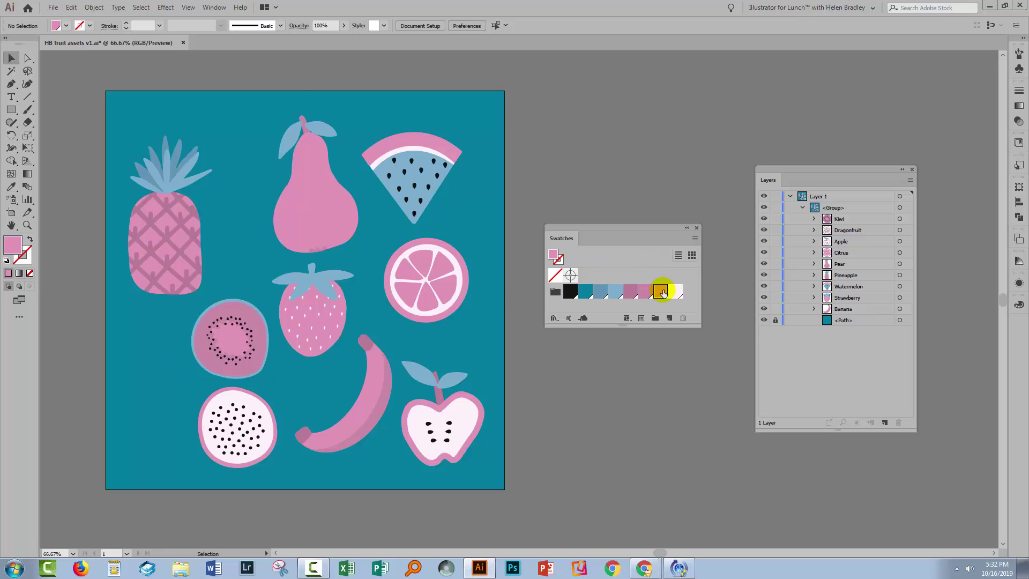
double_click(663, 293)
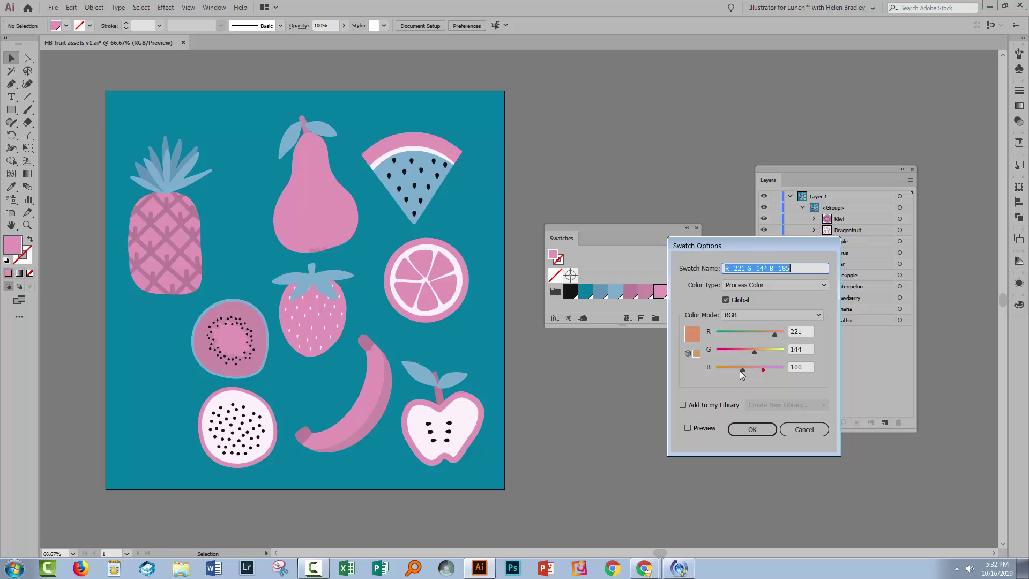
drag(742, 371, 734, 369)
click(687, 427)
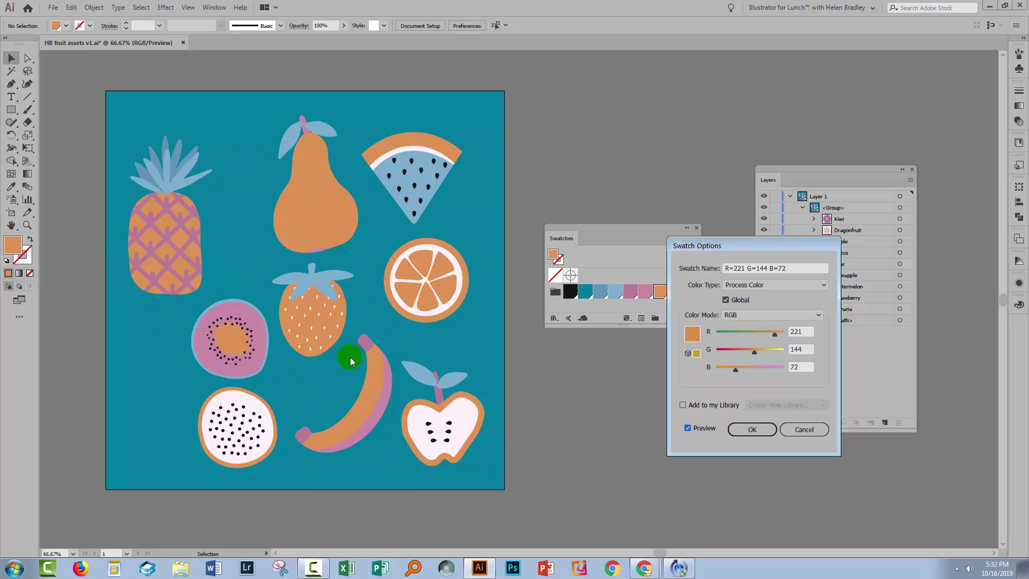
click(735, 368)
drag(735, 369, 744, 369)
click(802, 431)
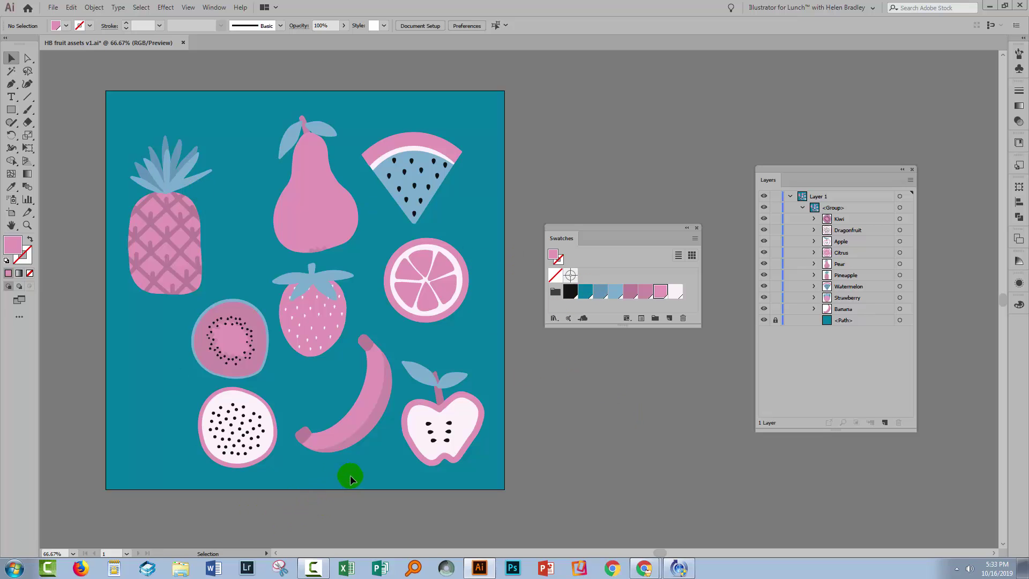
- Drag the Swatches panel's bottom edge down, leaving empty space below the eight-colour row
drag(616, 325, 614, 366)
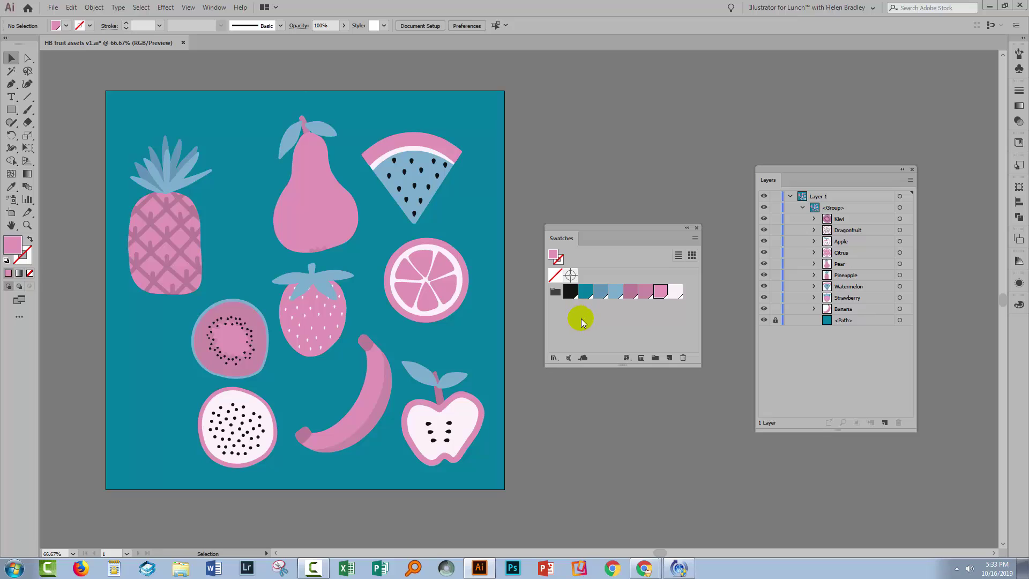